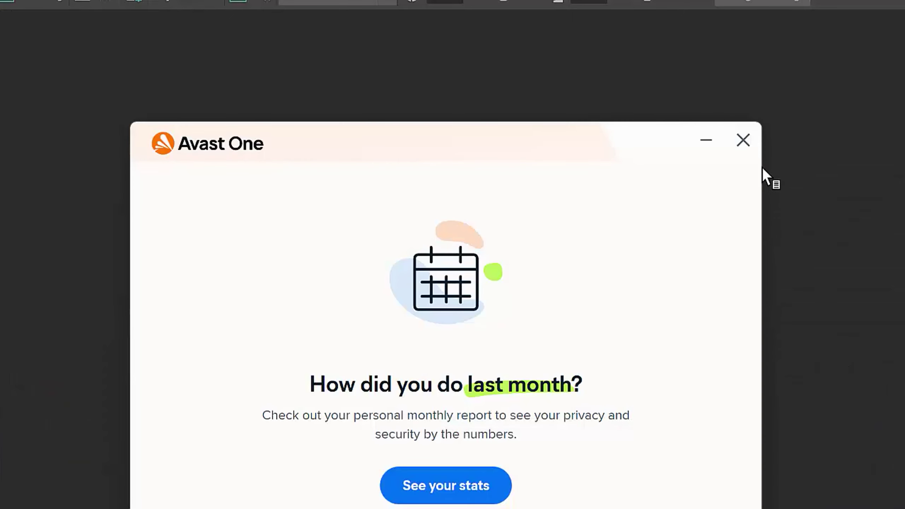
# Dismiss the Avast One pop-up and search the Animation Apprentice blog in the web browser for "physical sky"
pyautogui.click(742, 140)
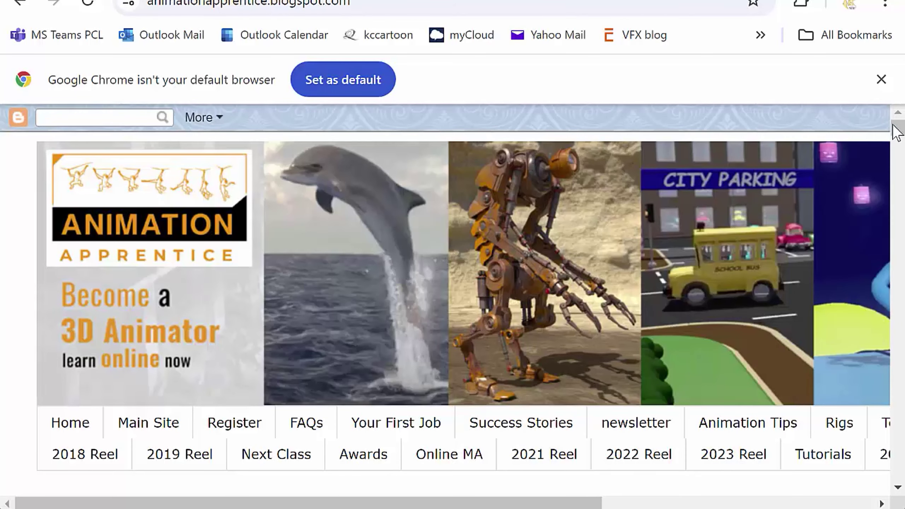
pyautogui.moveTo(897, 131); pyautogui.dragTo(895, 146)
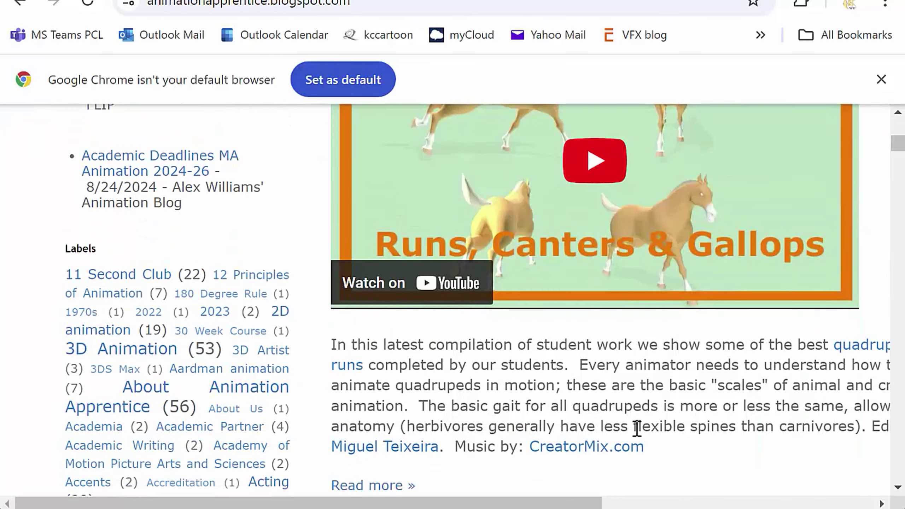
pyautogui.hscroll(5, 584, 502)
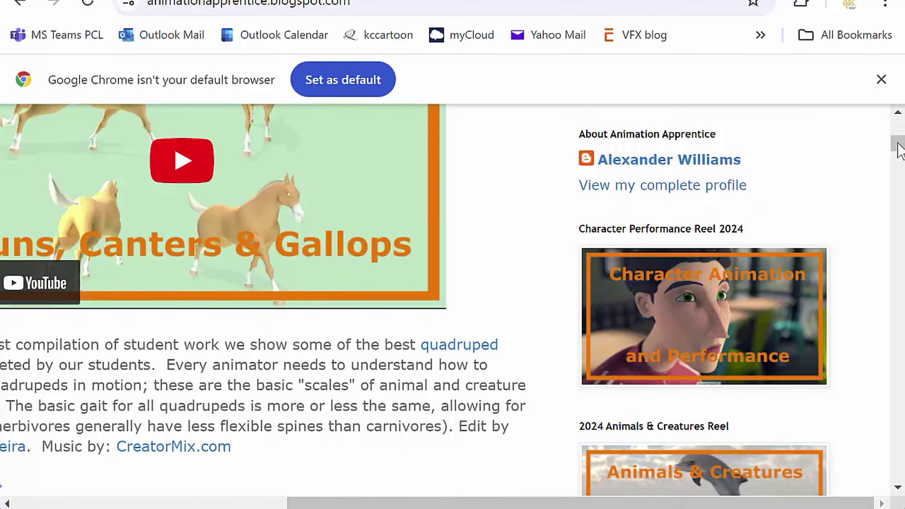
pyautogui.moveTo(896, 148); pyautogui.dragTo(895, 140)
pyautogui.click(701, 392)
pyautogui.write('phydivs')
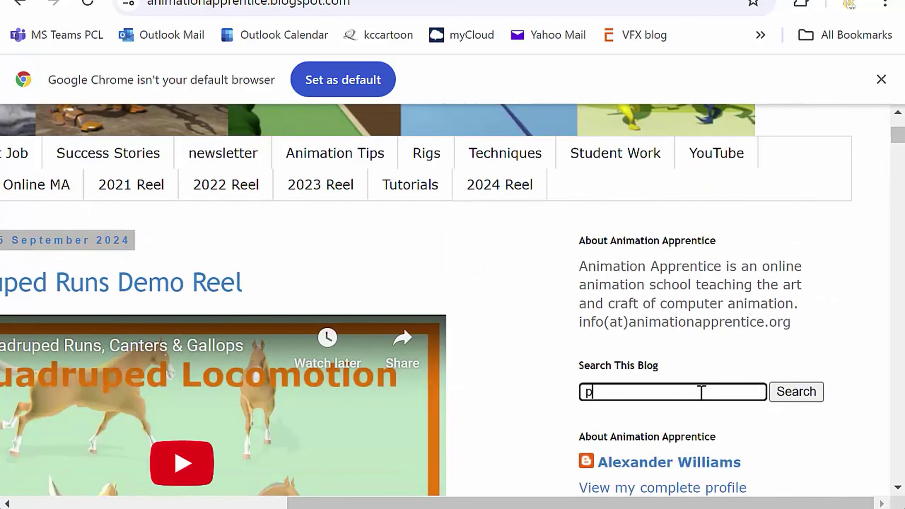
pyautogui.press('BackSpace')
pyautogui.press('BackSpace')
pyautogui.press('BackSpace')
pyautogui.press('BackSpace')
pyautogui.write('sical sky')
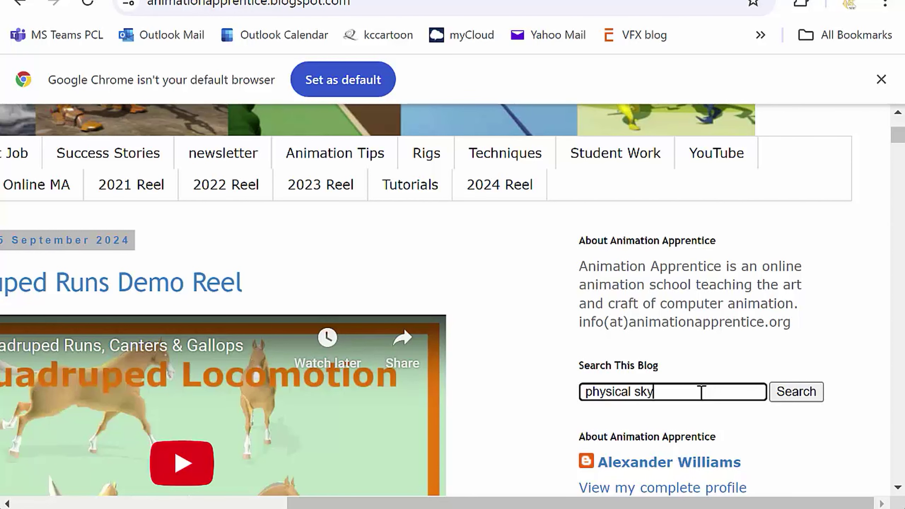
pyautogui.press('Return')
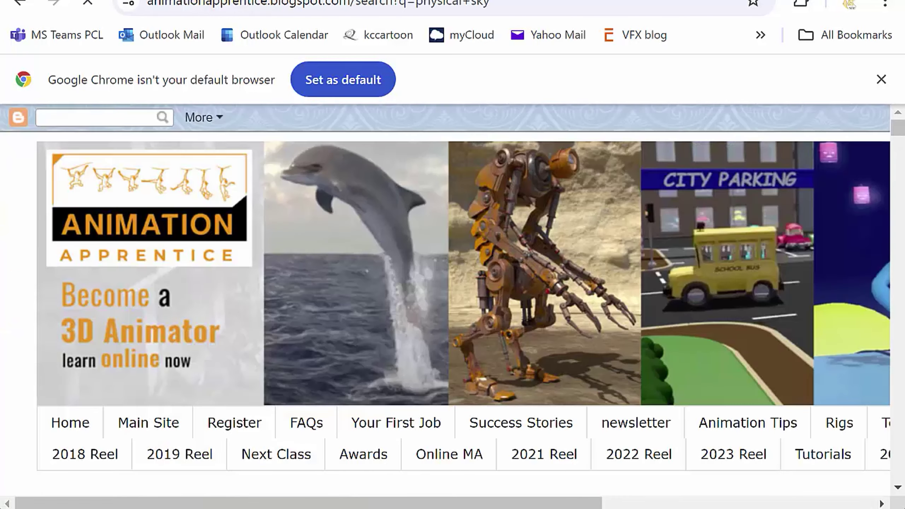
pyautogui.scroll(-5, 462, 310)
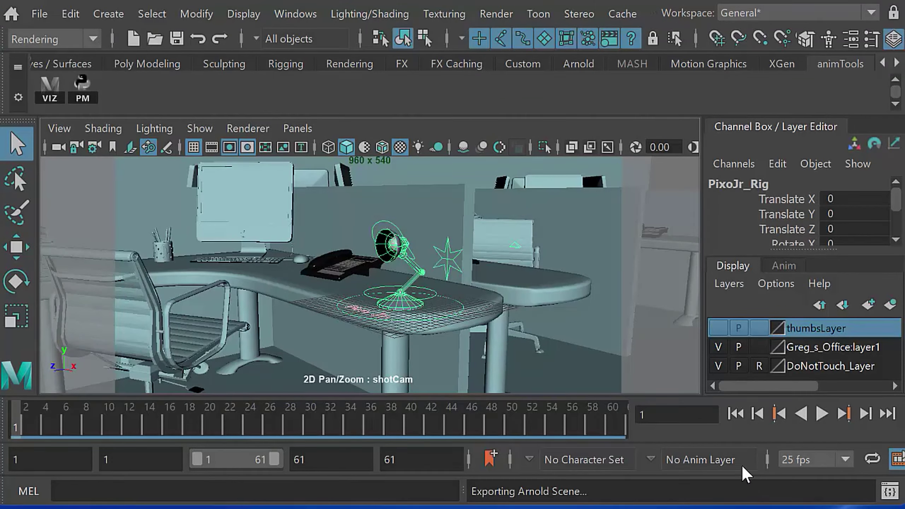
# Select the shotCam camera in Maya and lock it against accidental movement
pyautogui.click(58, 146)
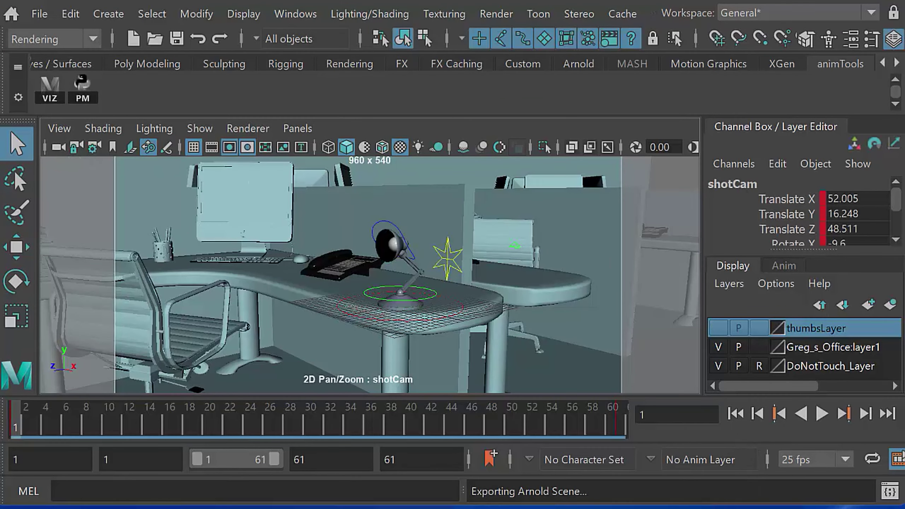
pyautogui.moveTo(785, 200); pyautogui.dragTo(783, 246)
pyautogui.rightClick(786, 211)
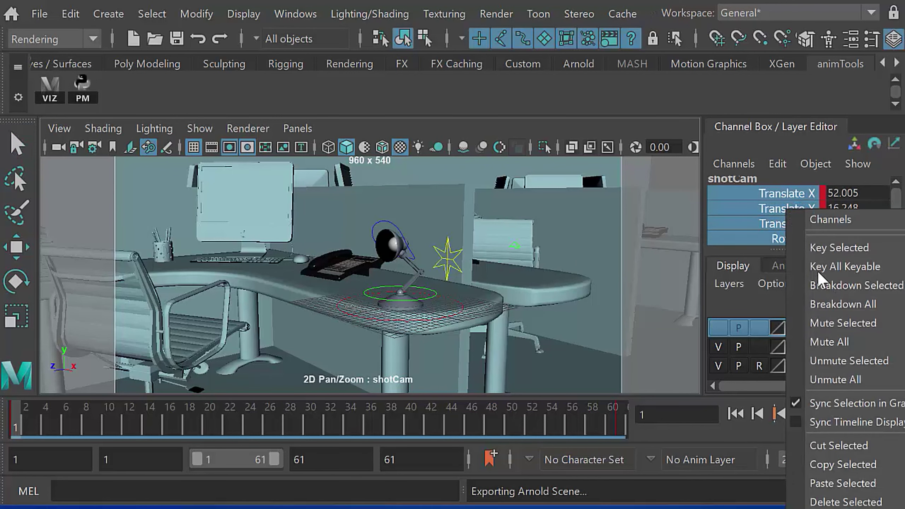
pyautogui.click(752, 210)
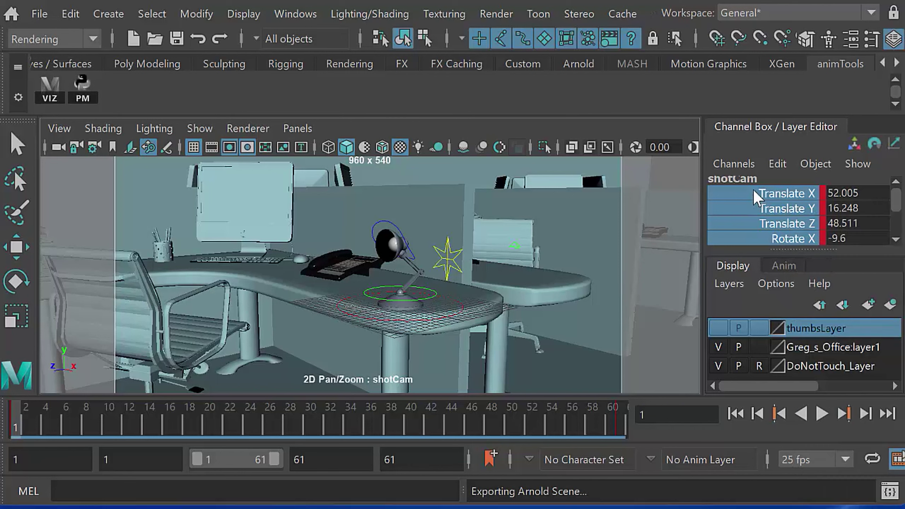
pyautogui.click(75, 149)
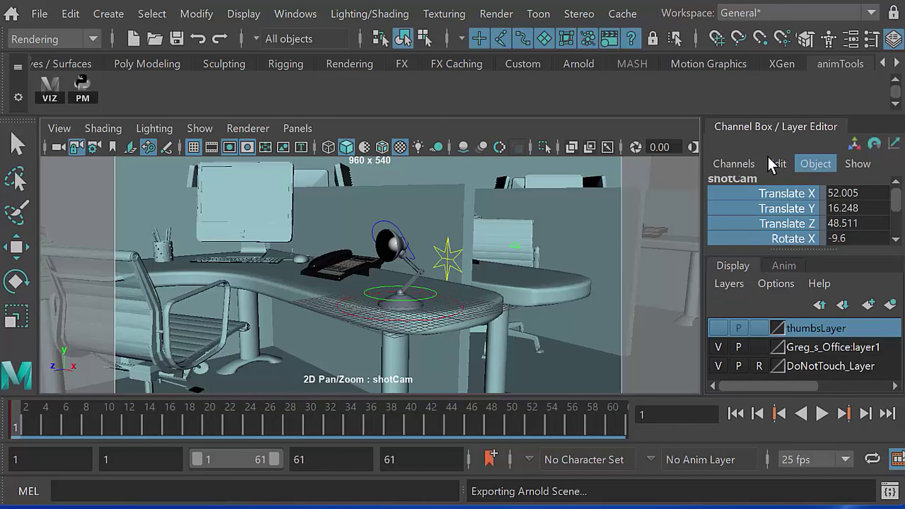
# Open the Outliner and bring up shotCam's attributes in a repositioned, widened Attribute Editor
pyautogui.click(301, 14)
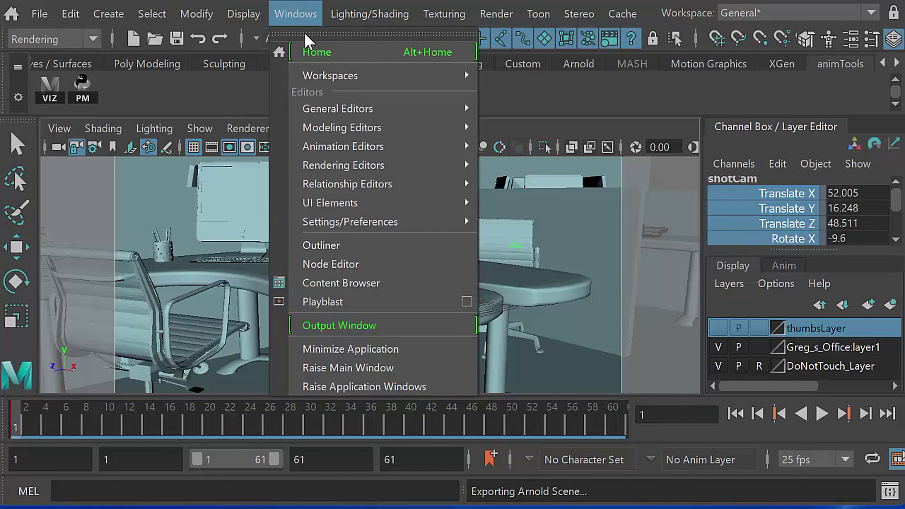
pyautogui.click(333, 243)
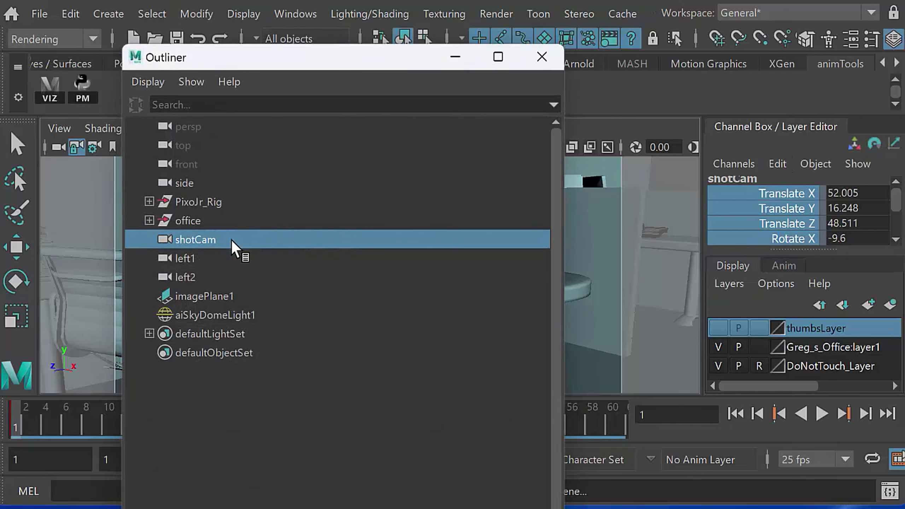
pyautogui.hotkey('ctrl', 'a')
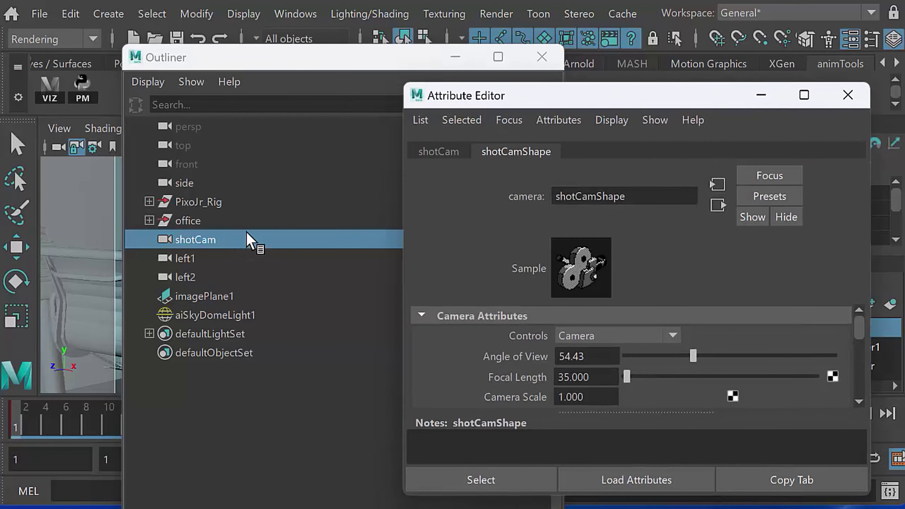
pyautogui.moveTo(629, 99); pyautogui.dragTo(312, 36)
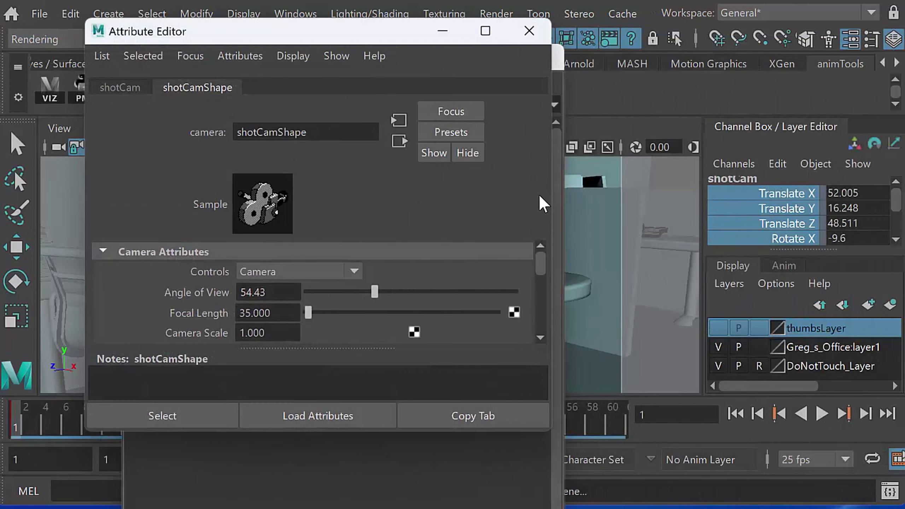
pyautogui.moveTo(551, 115); pyautogui.dragTo(826, 126)
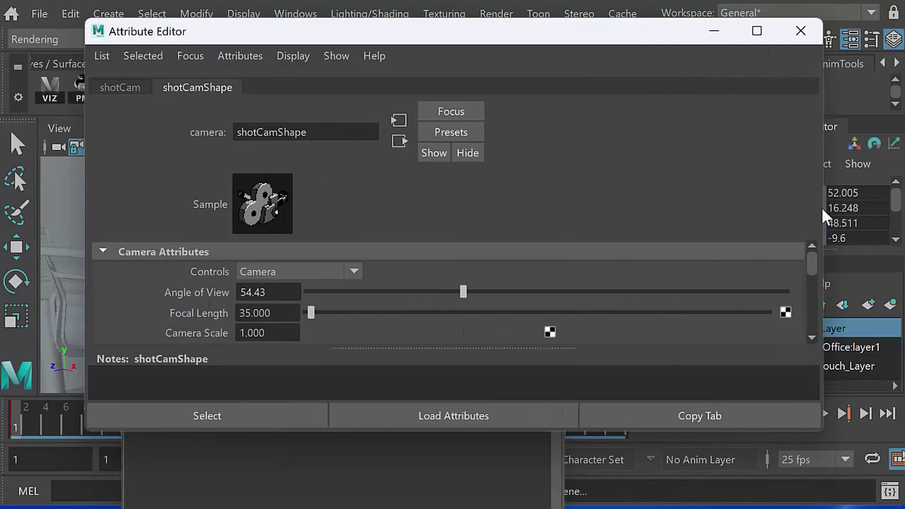
# Enable Depth Of Field in the shotCamShape camera's Depth of Field settings
pyautogui.moveTo(808, 256); pyautogui.dragTo(810, 268)
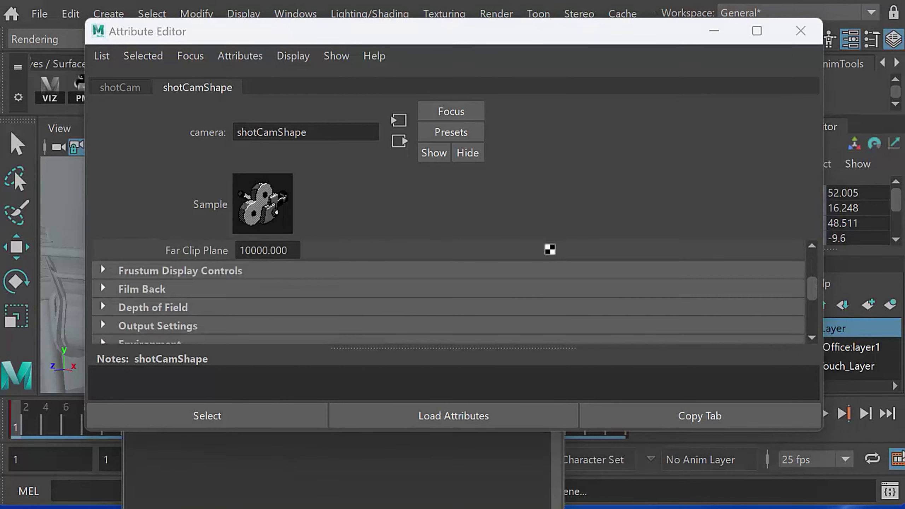
pyautogui.click(103, 308)
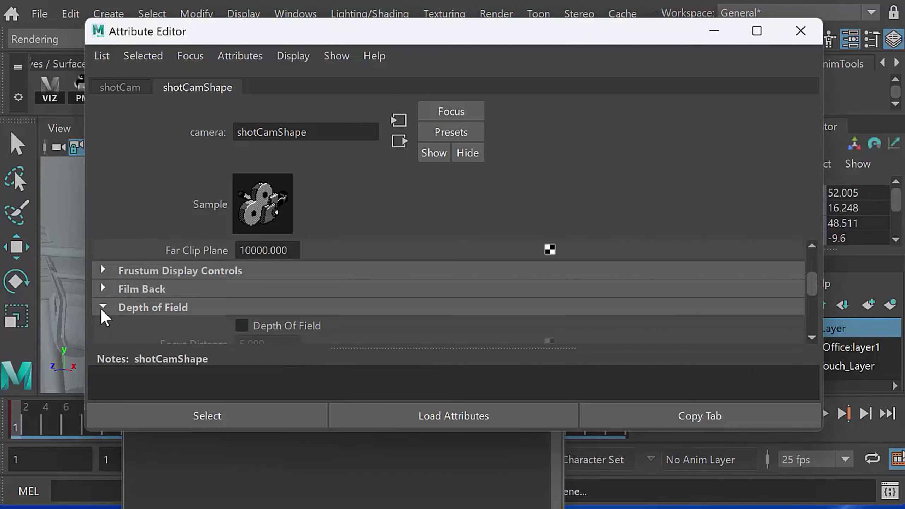
pyautogui.click(242, 326)
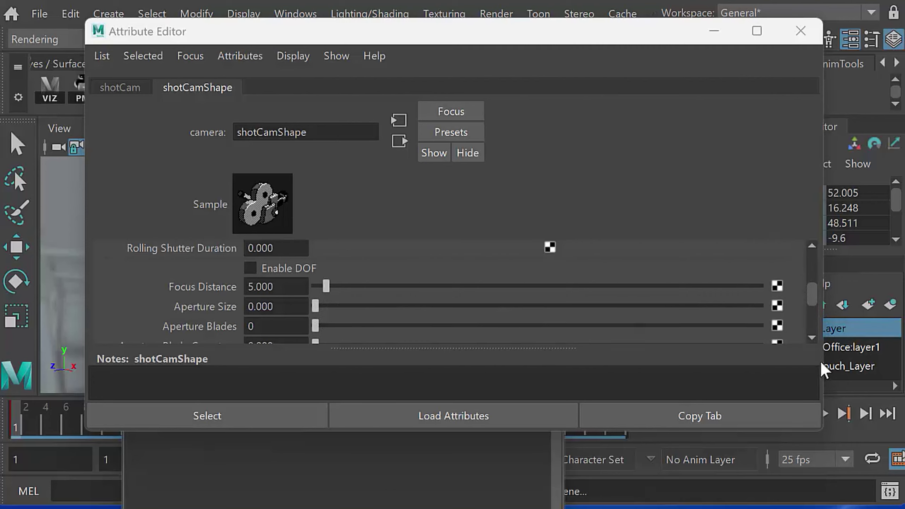
pyautogui.moveTo(820, 360); pyautogui.dragTo(839, 360)
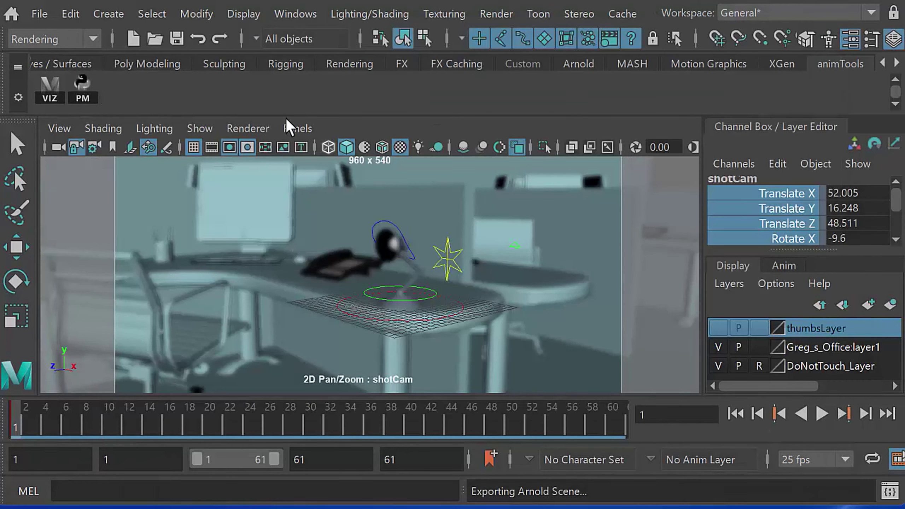
# Turn on the Object Details heads-up display in the viewport
pyautogui.click(240, 15)
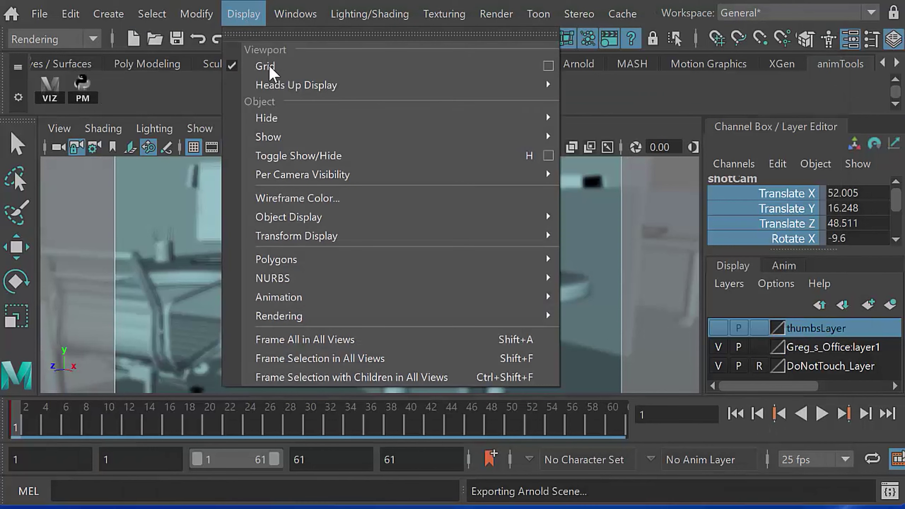
pyautogui.moveTo(303, 93)
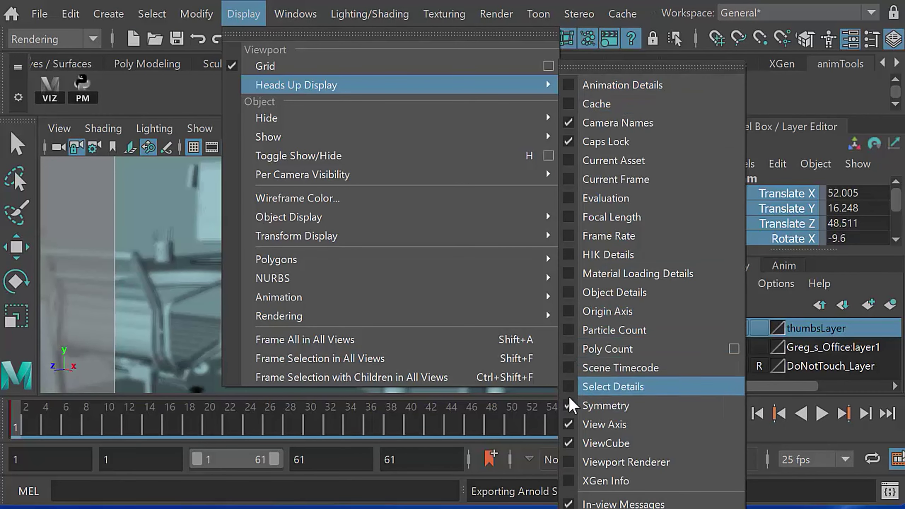
pyautogui.click(572, 293)
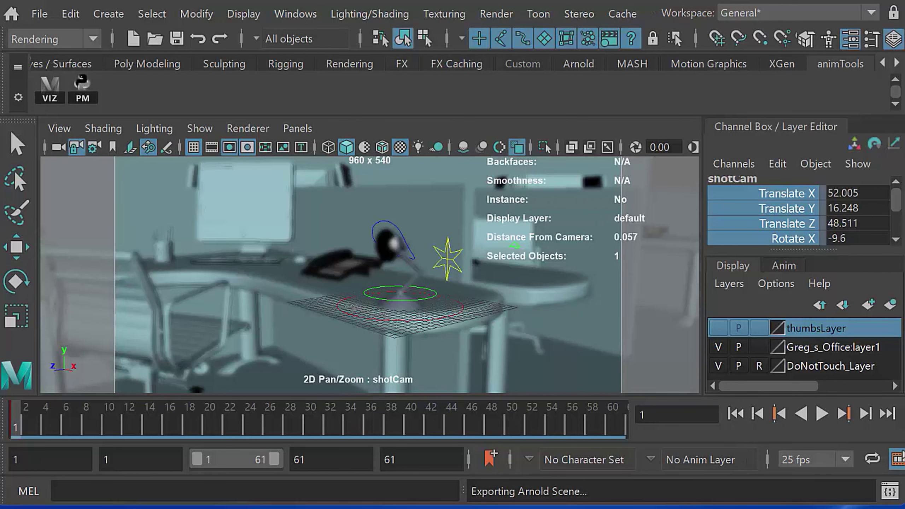
# Replace the top view with a maximized persp view facing the lamp and show NURBS surfaces in it
pyautogui.press('space')
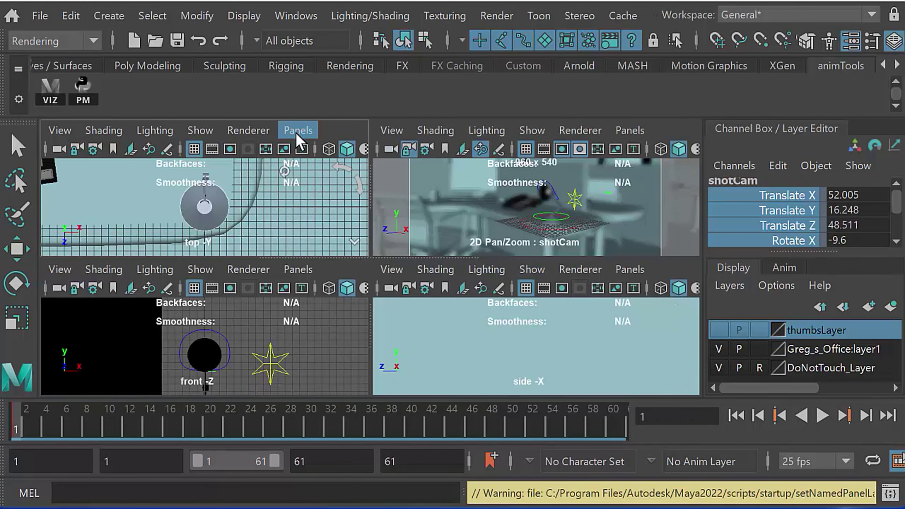
pyautogui.click(295, 132)
pyautogui.moveTo(316, 146)
pyautogui.click(524, 151)
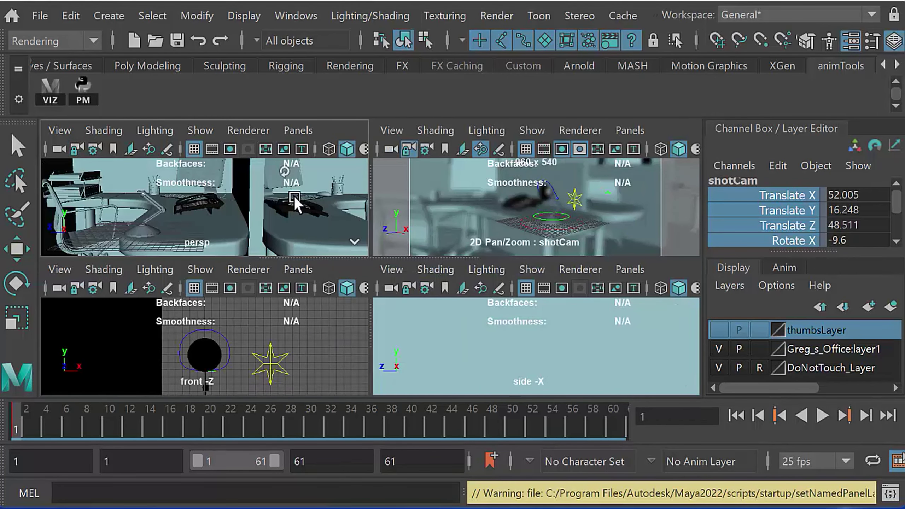
pyautogui.press('space')
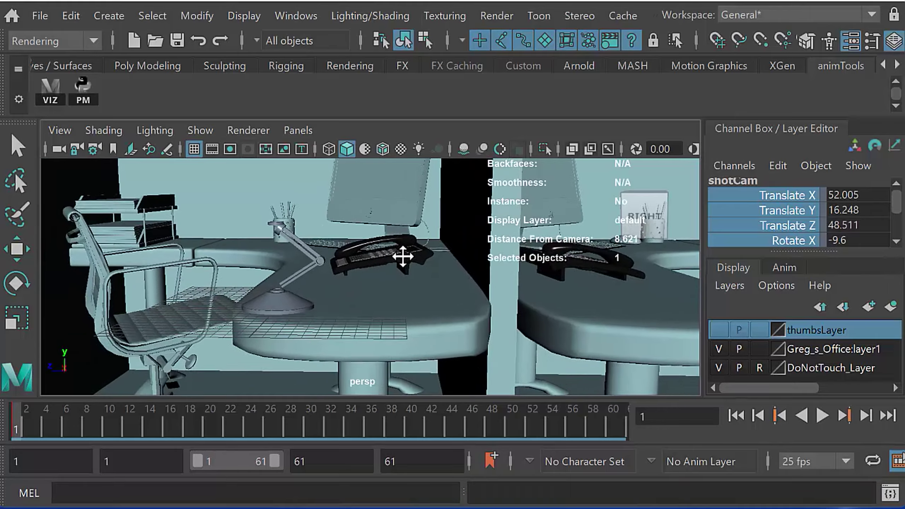
pyautogui.keyDown('alt'); pyautogui.moveTo(402, 256); pyautogui.dragTo(347, 262); pyautogui.keyUp('alt')
pyautogui.click(200, 130)
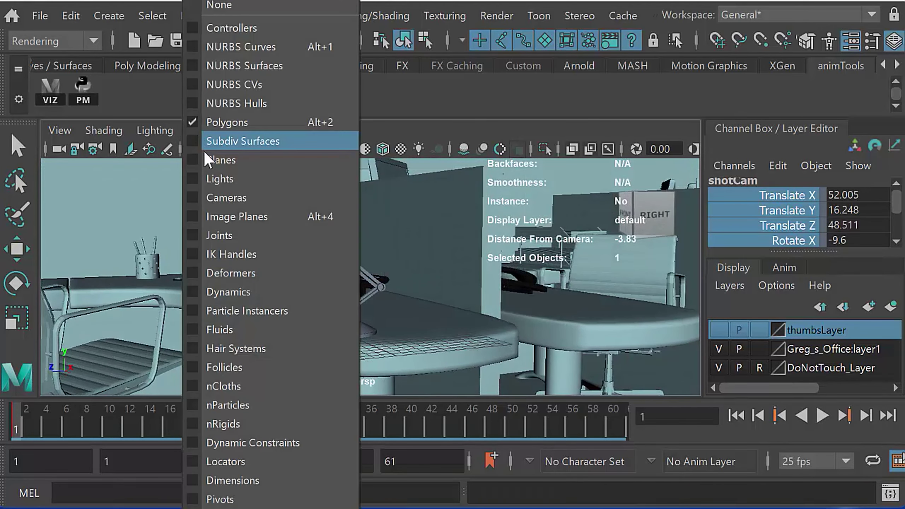
pyautogui.click(192, 66)
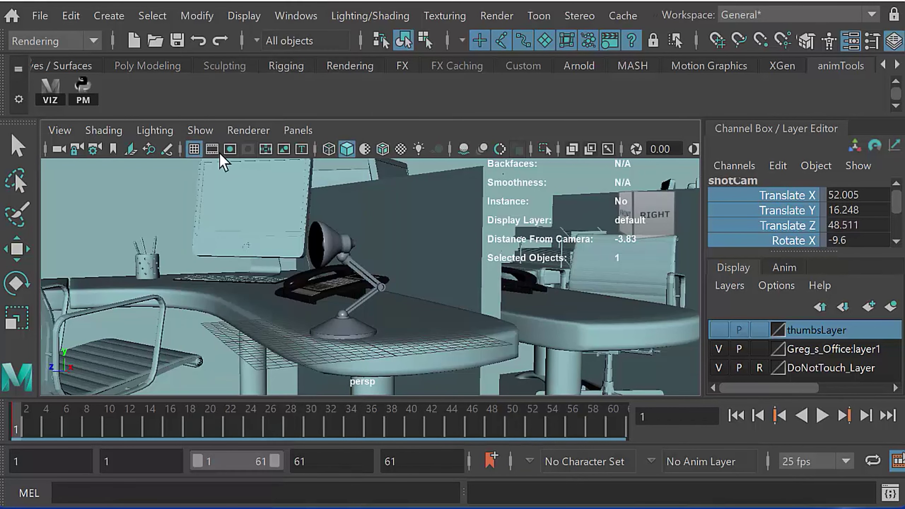
# Select the PixoJr_Rig lamp through the Outliner and read its distance from the camera
pyautogui.click(330, 248)
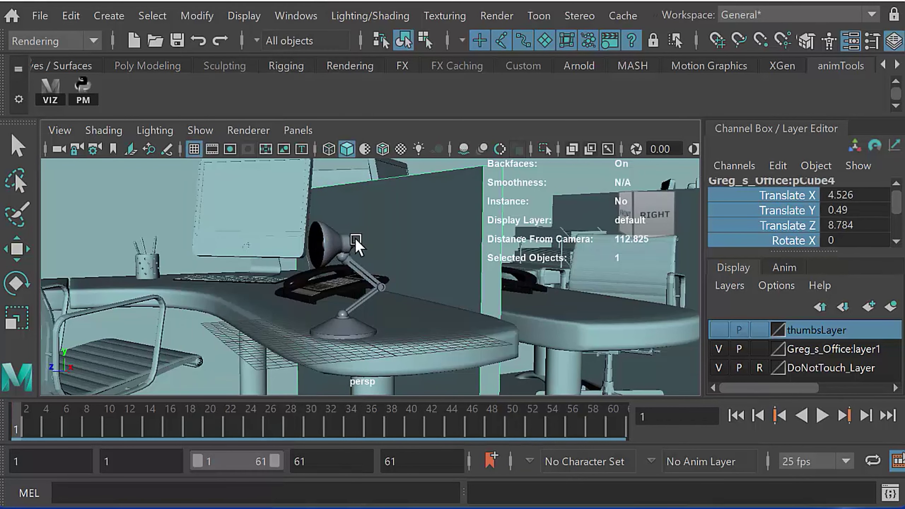
pyautogui.click(296, 16)
pyautogui.moveTo(328, 211)
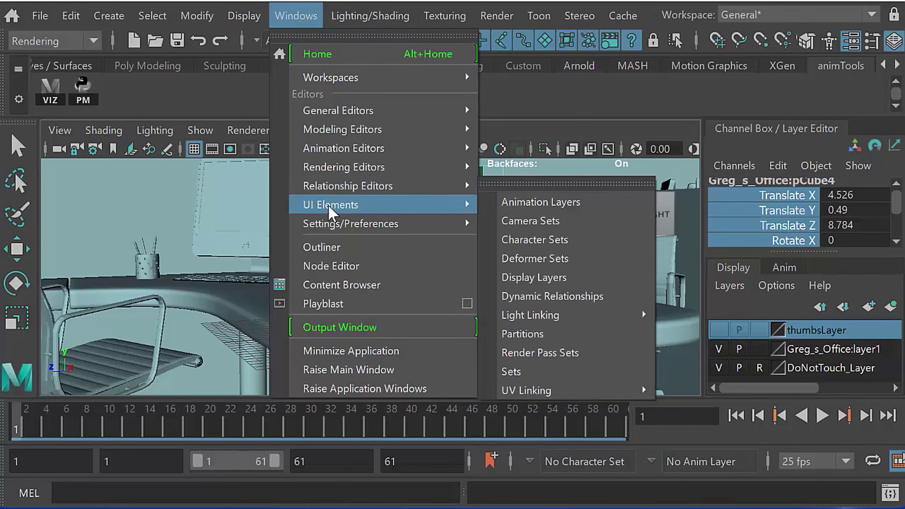
pyautogui.click(330, 246)
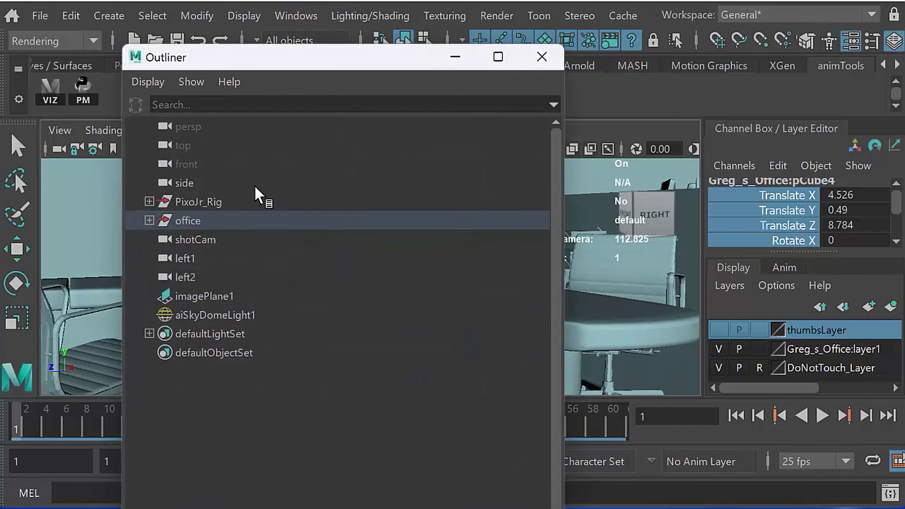
pyautogui.click(250, 203)
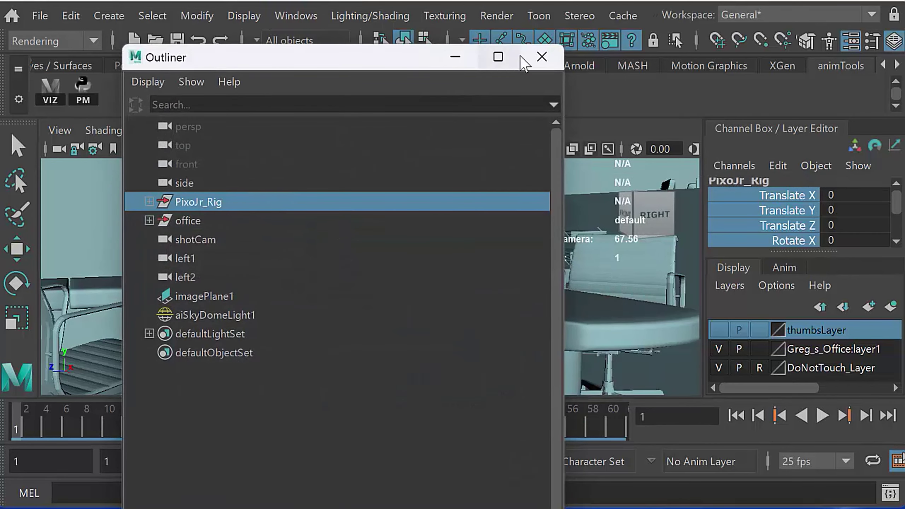
pyautogui.click(540, 56)
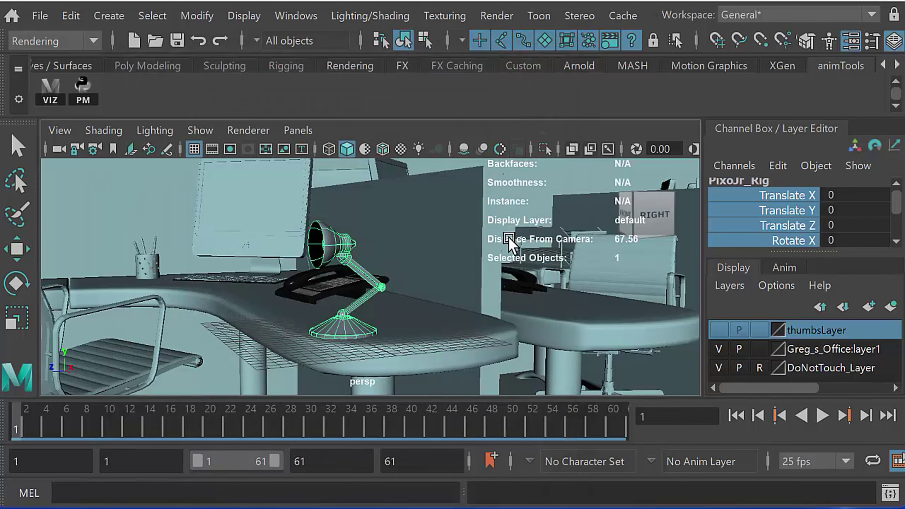
# Return to the shotCam view and expand the Depth of Field section in the attributes of shotCamShape
pyautogui.press('space')
pyautogui.press('space')
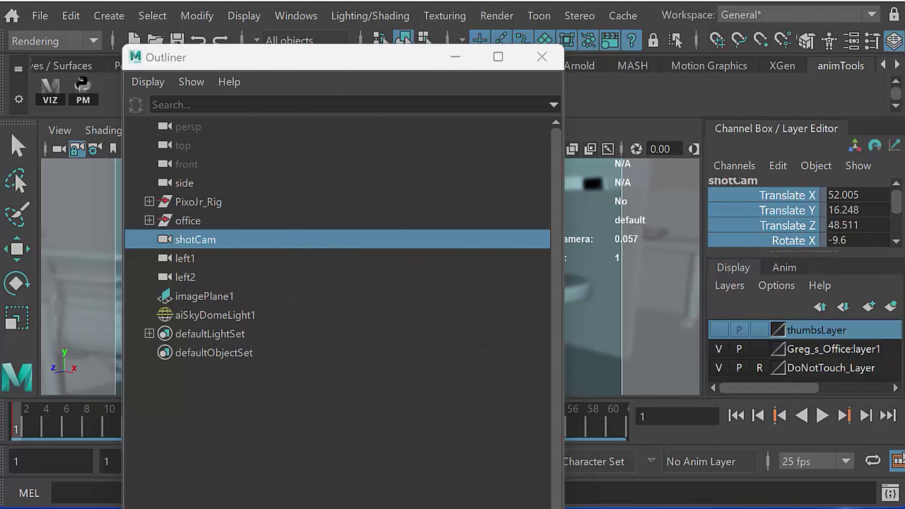
pyautogui.hotkey('ctrl', 'a')
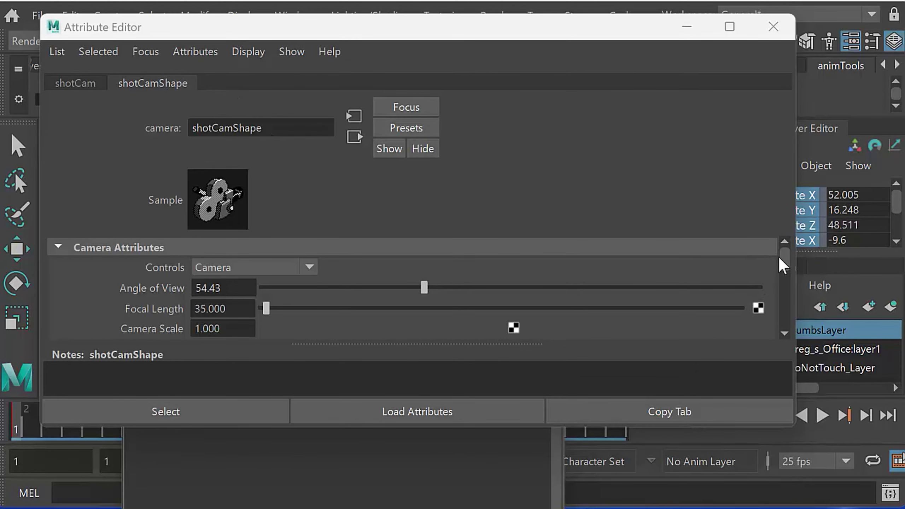
pyautogui.moveTo(785, 256); pyautogui.dragTo(785, 295)
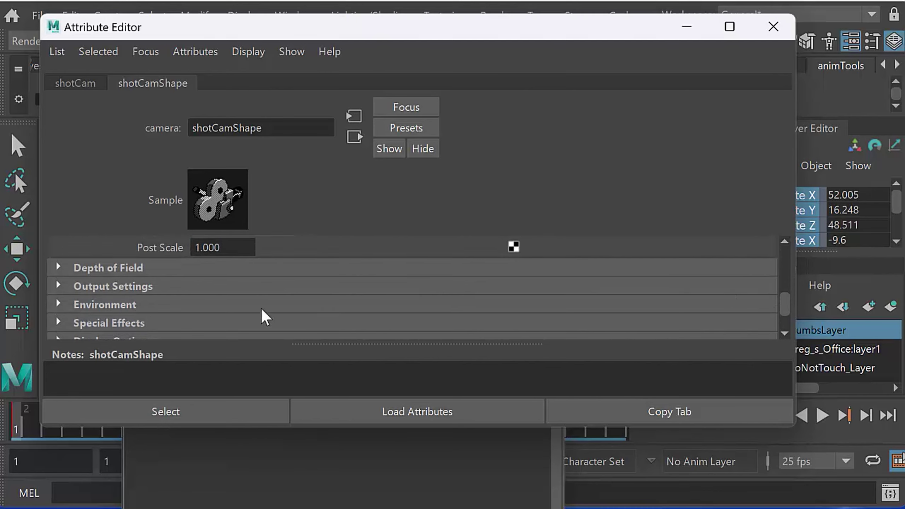
pyautogui.click(57, 268)
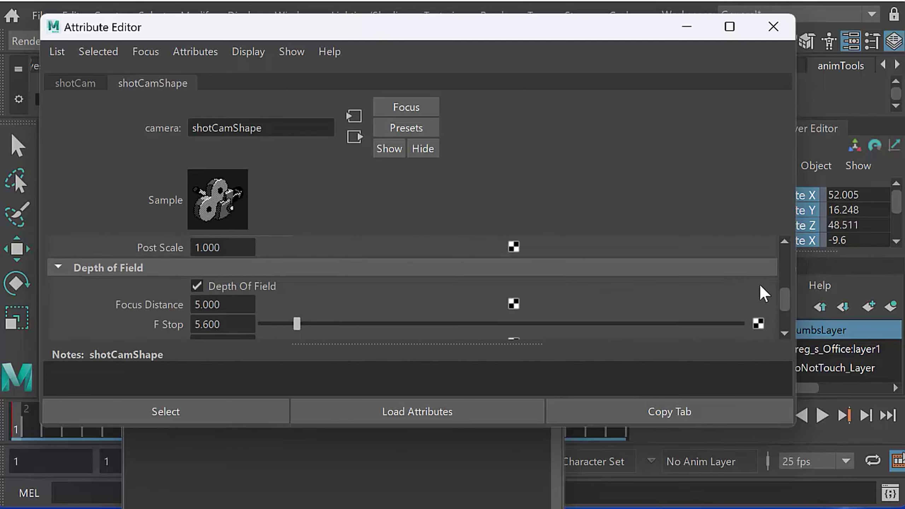
# Bring up the Enable DOF and Focus Distance settings in the Arnold section of shotCamShape
pyautogui.moveTo(780, 299); pyautogui.dragTo(785, 302)
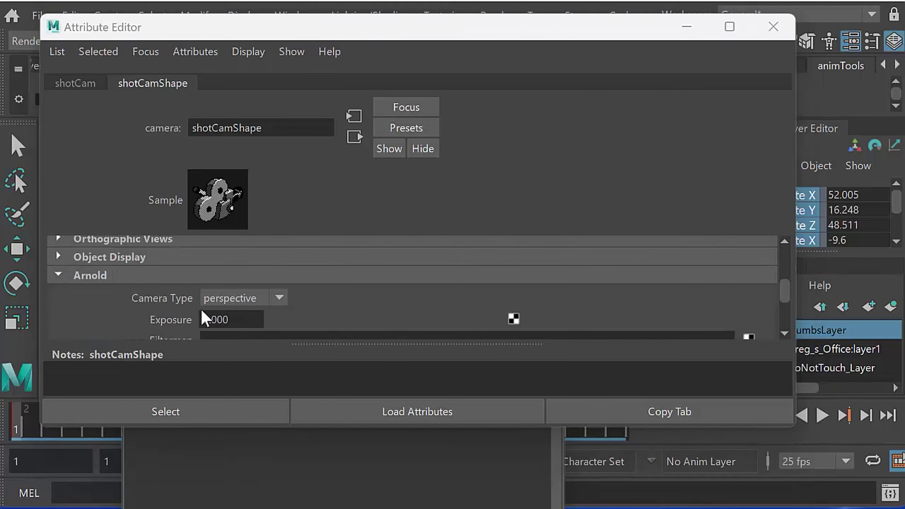
pyautogui.click(58, 274)
pyautogui.click(58, 274)
pyautogui.scroll(-5, 785, 290)
pyautogui.scroll(4, 785, 290)
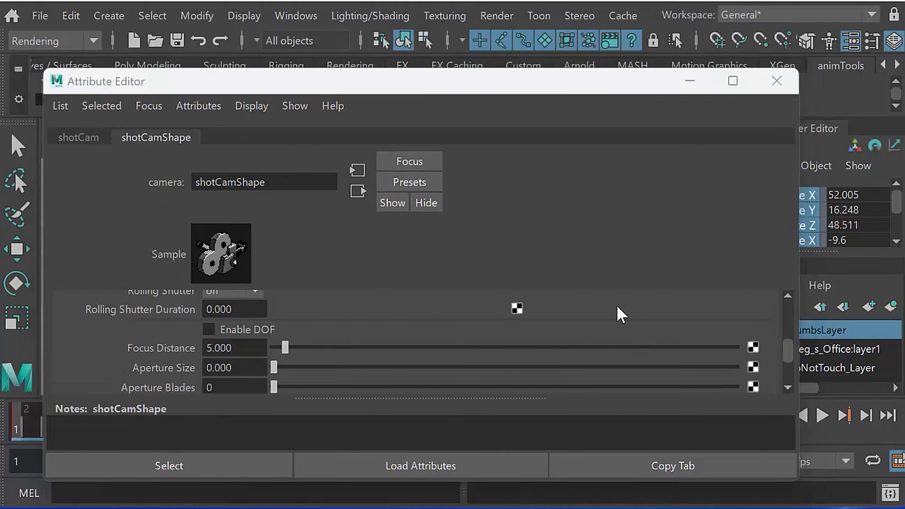
pyautogui.moveTo(561, 85); pyautogui.dragTo(596, 102)
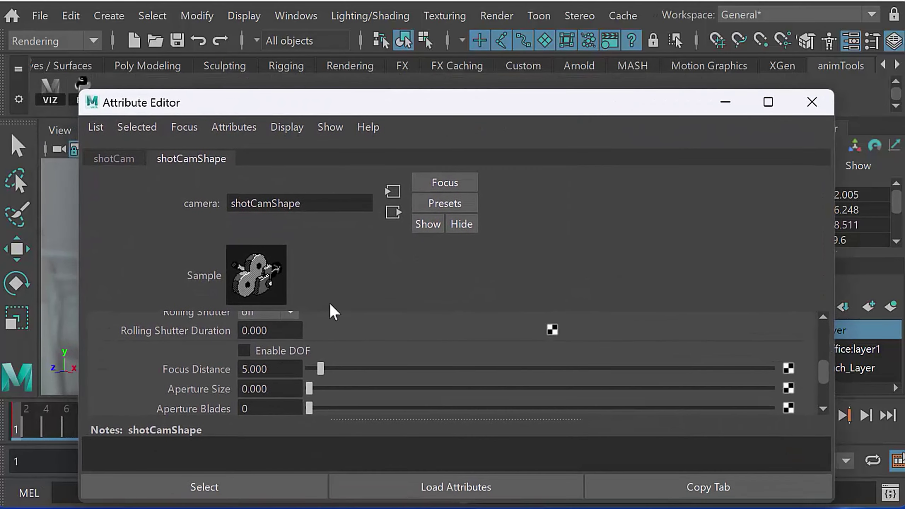
# Set the Arnold Focus Distance of shotCamShape to 0.057
pyautogui.doubleClick(253, 368)
pyautogui.moveTo(247, 368); pyautogui.dragTo(229, 367)
pyautogui.write('0.057')
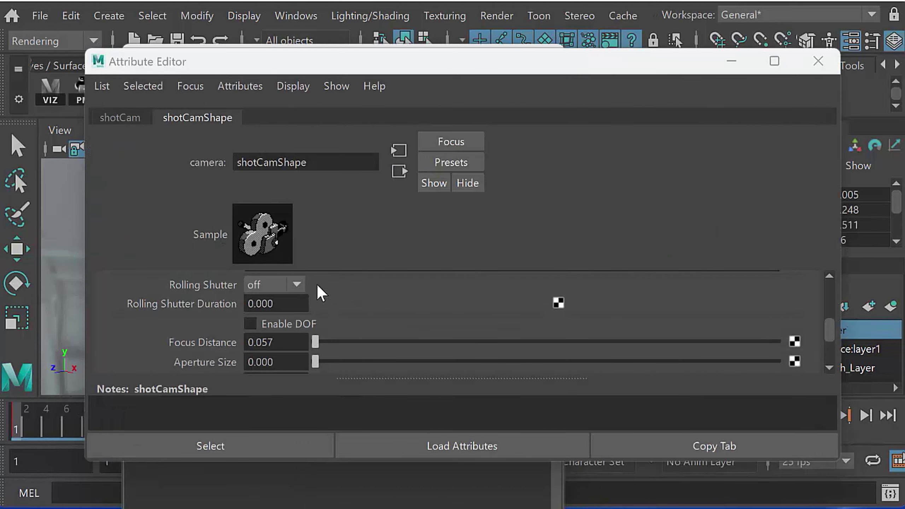
# Set the Arnold Focus Distance of shotCamShape to 77.031
pyautogui.moveTo(284, 342); pyautogui.dragTo(232, 346)
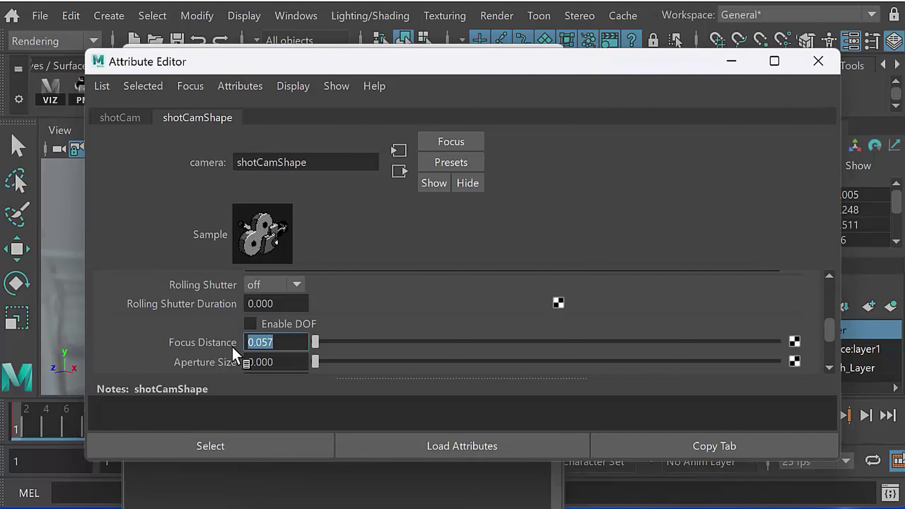
pyautogui.write('77.031')
pyautogui.press('Return')
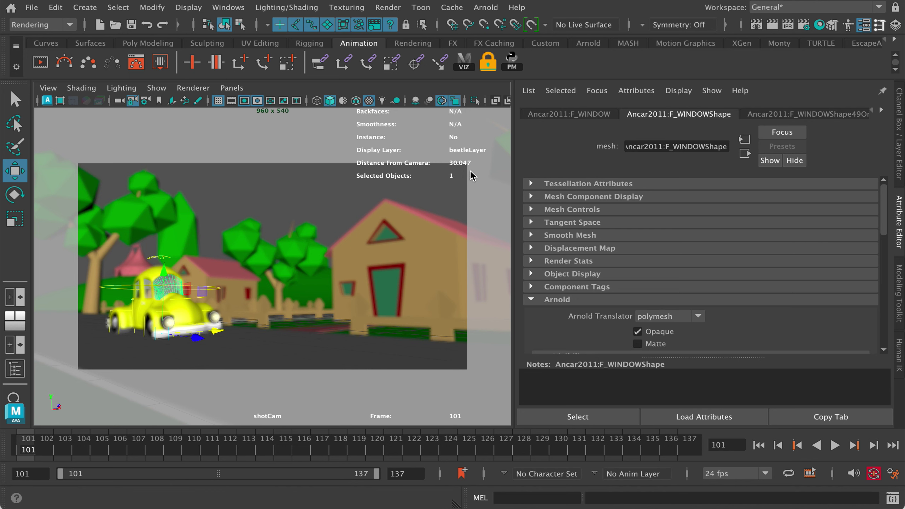
# Select the shotCam camera of the car scene in the Outliner and close the Outliner
pyautogui.click(244, 10)
pyautogui.click(250, 166)
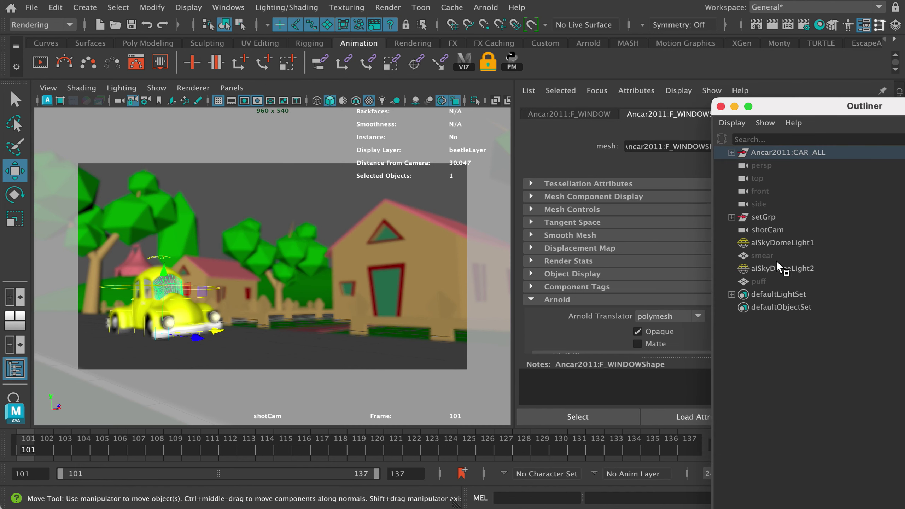
pyautogui.click(776, 229)
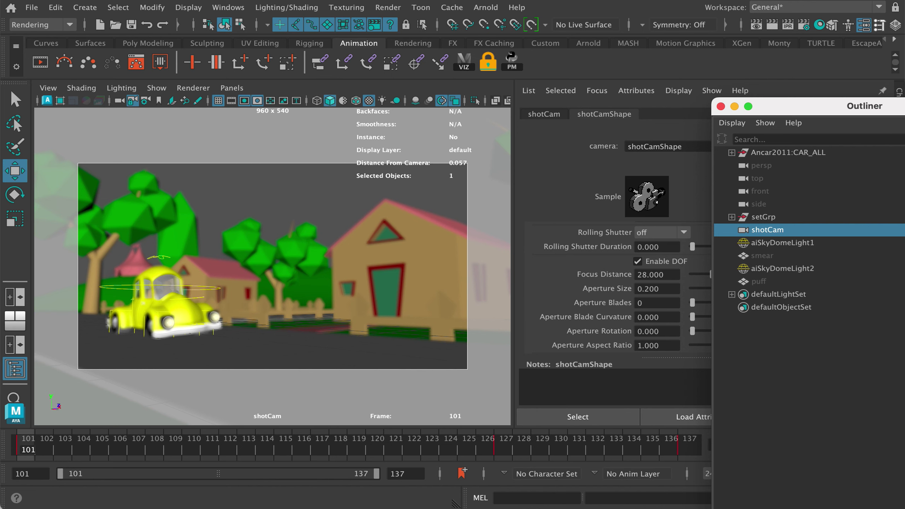
pyautogui.click(720, 107)
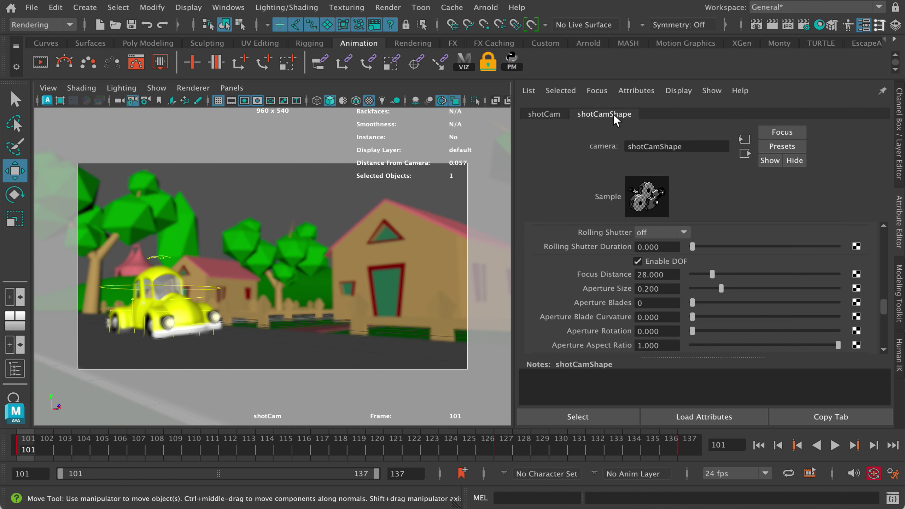
# Check shotCam's transform attributes, and return to the Arnold depth-of-field settings of shotCamShape
pyautogui.click(556, 118)
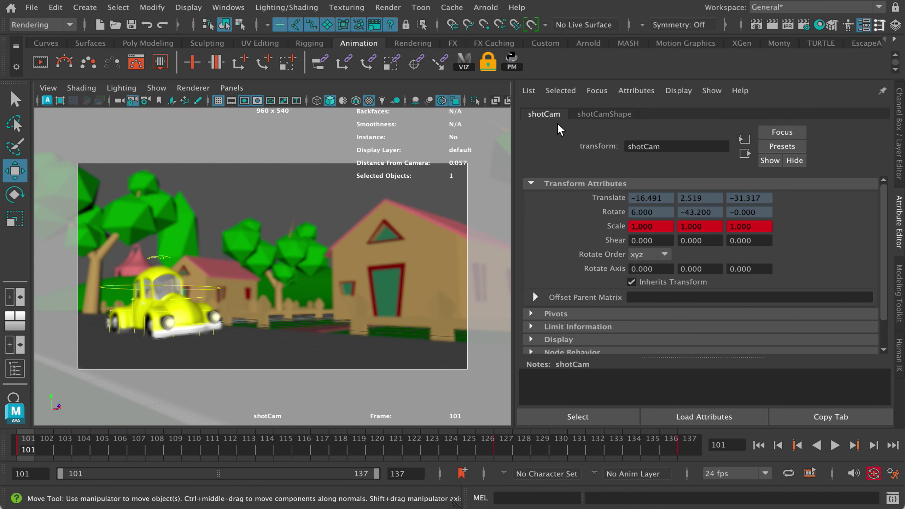
pyautogui.moveTo(887, 225); pyautogui.dragTo(883, 205)
pyautogui.click(608, 115)
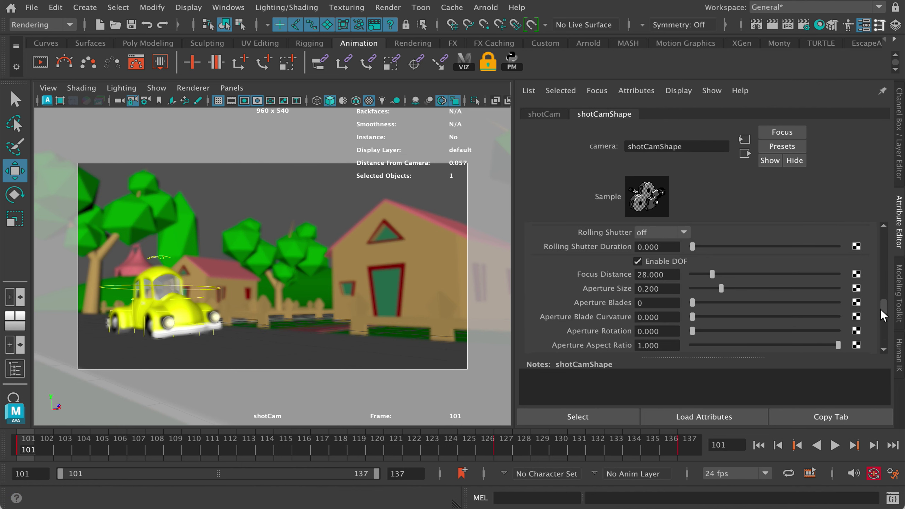
pyautogui.moveTo(881, 308)
pyautogui.mouseDown()
pyautogui.moveTo(885, 284)
pyautogui.moveTo(882, 304)
pyautogui.mouseUp()
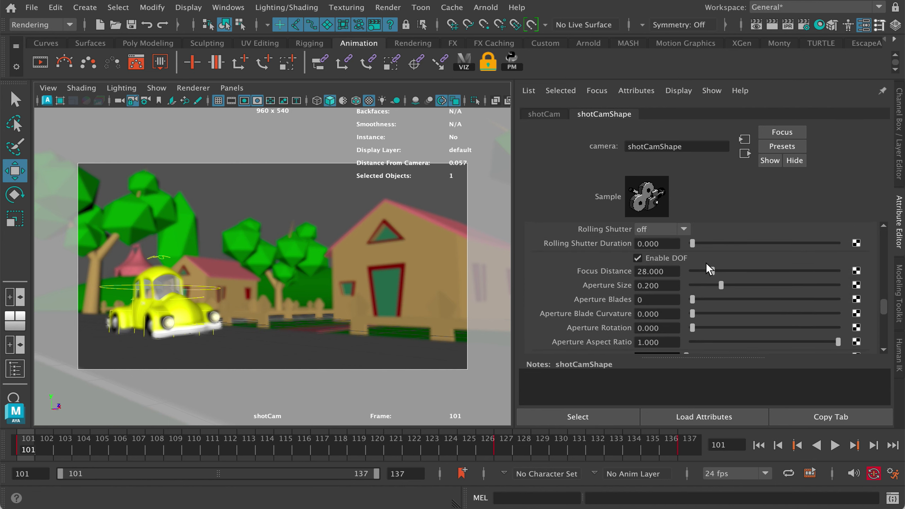
# Set the Arnold Focus Distance of shotCamShape to 30 and render the car scene through shotCam
pyautogui.click(666, 271)
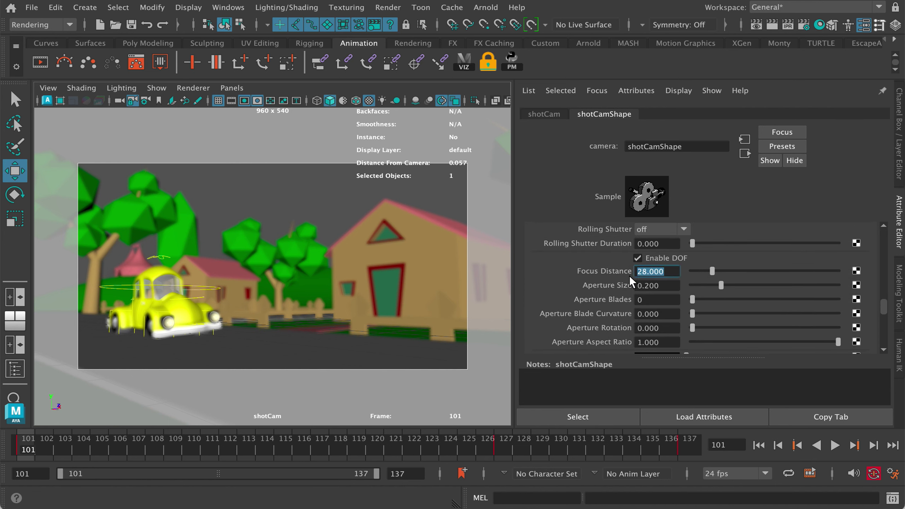
pyautogui.write('30')
pyautogui.click(772, 26)
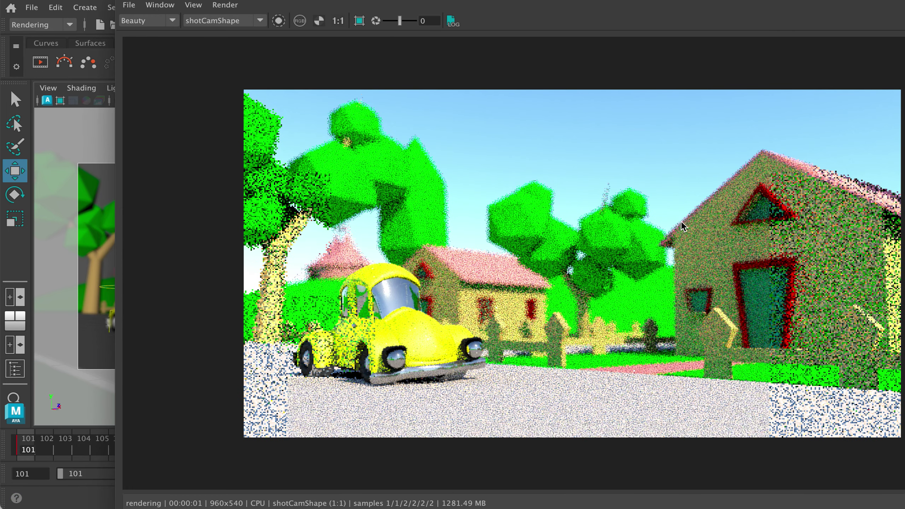
pyautogui.moveTo(695, 1); pyautogui.dragTo(623, 0)
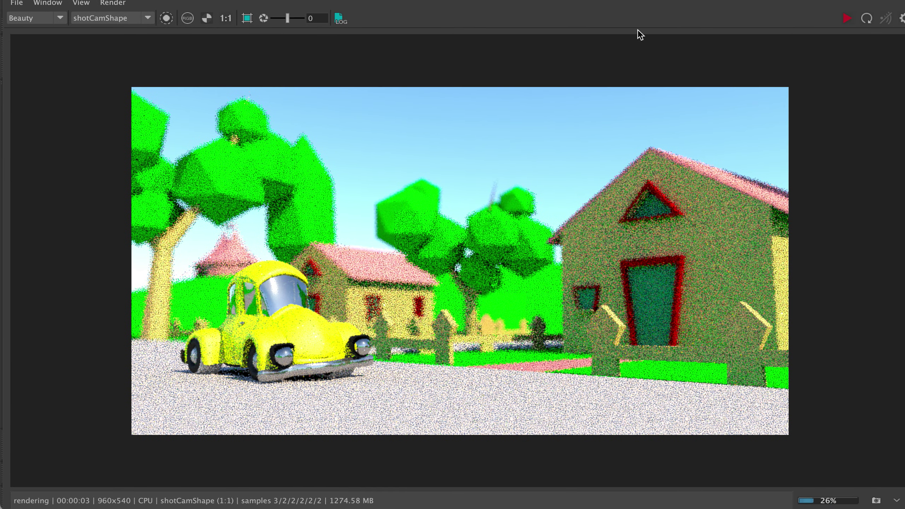